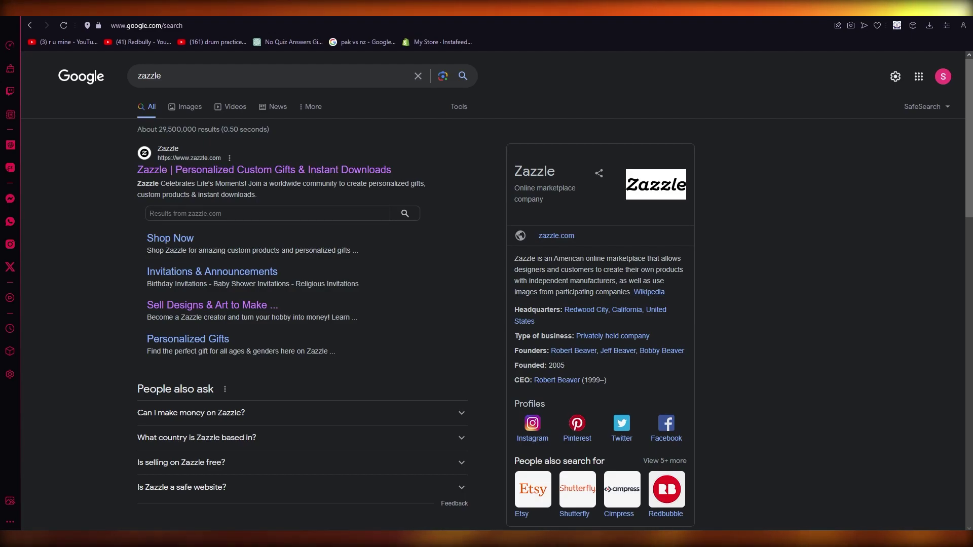
- Open the Zazzle website from the search results and look over its home page and account options
click(272, 171)
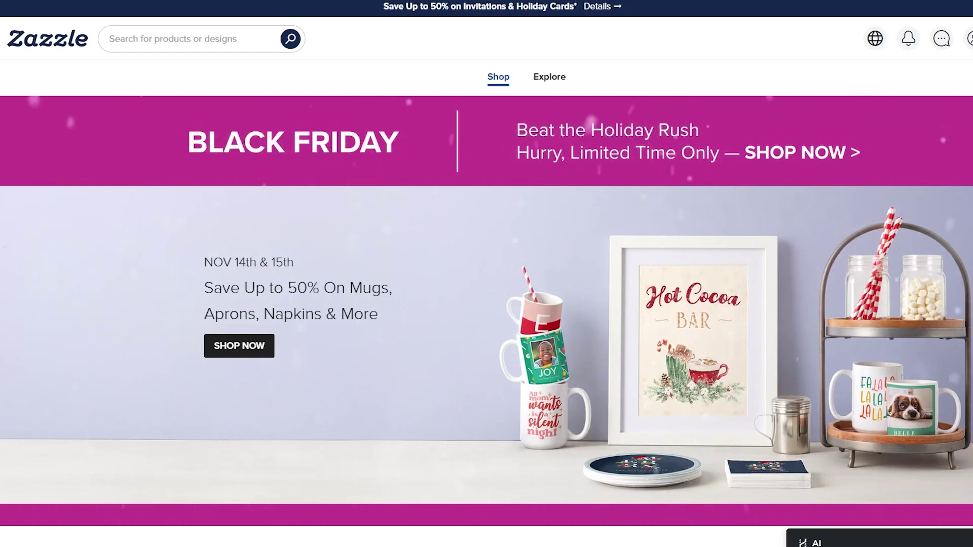
scroll(212, 127, down, 3)
scroll(206, 126, up, 3)
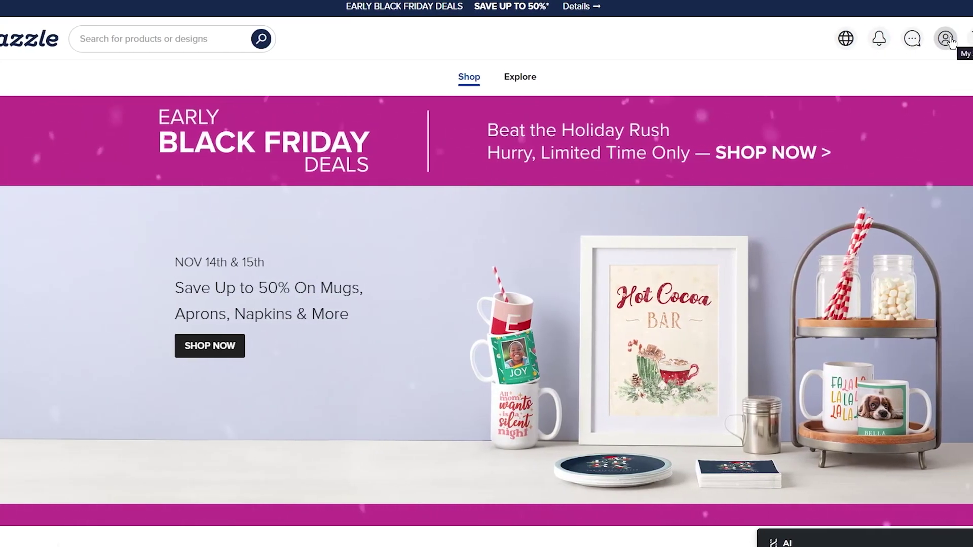
click(934, 37)
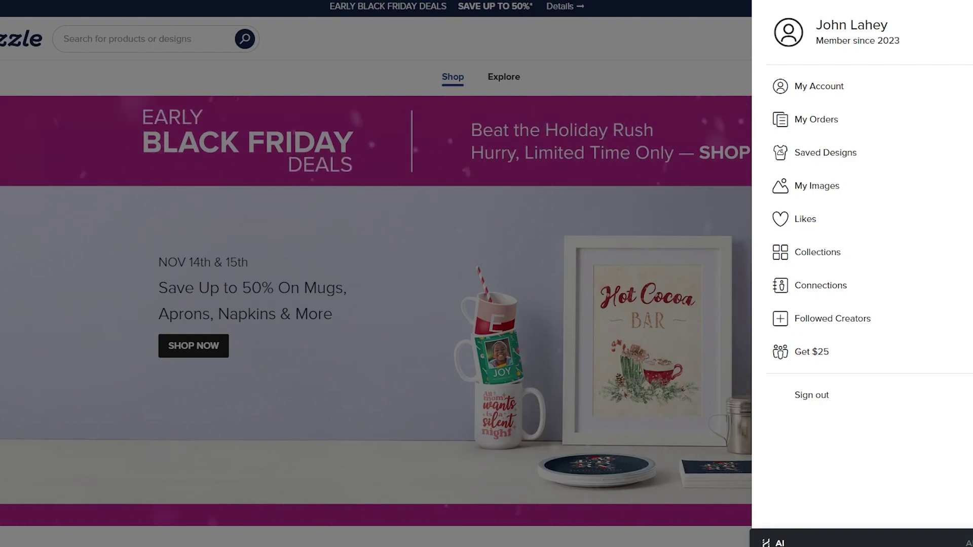
click(685, 71)
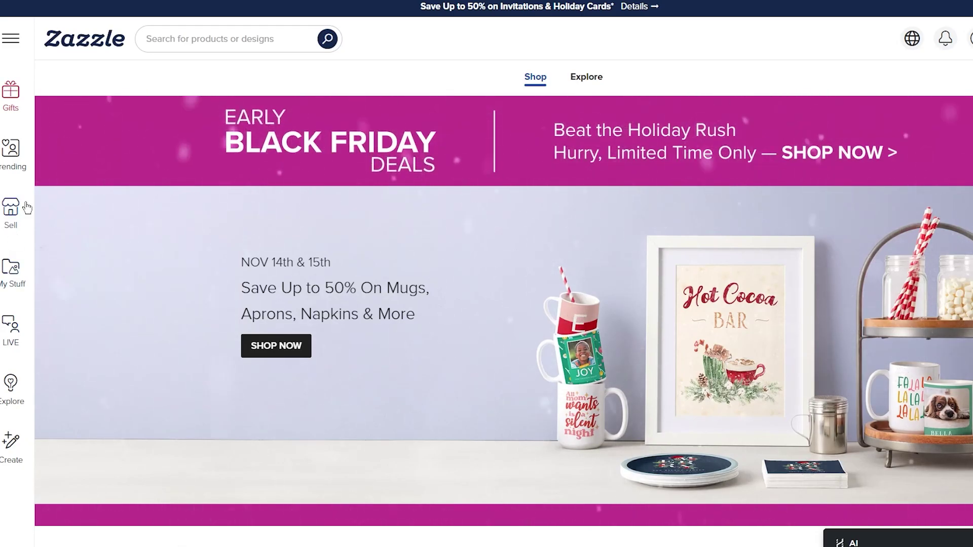
- Start opening a new Zazzle store from the selling information and continue past the valid email address requirement
click(10, 211)
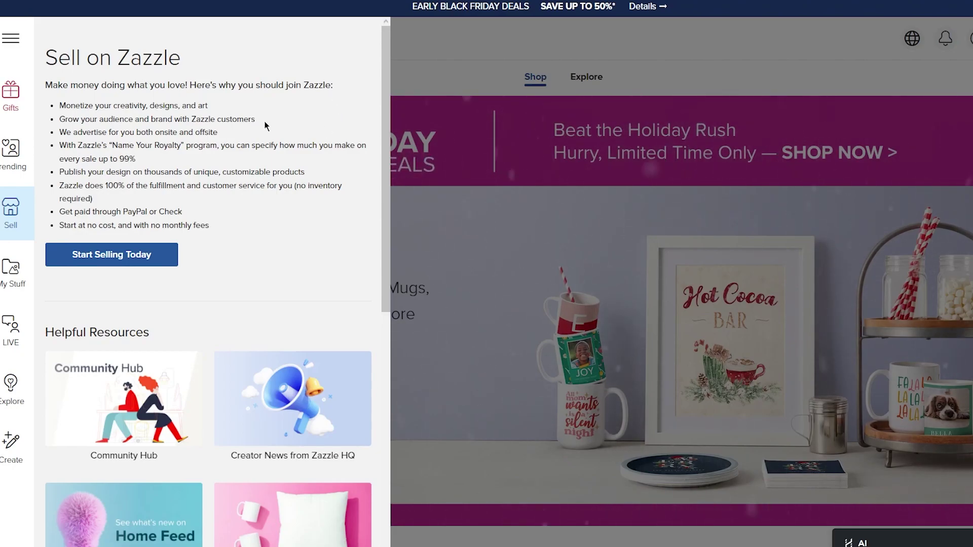
drag(141, 222, 258, 216)
click(257, 217)
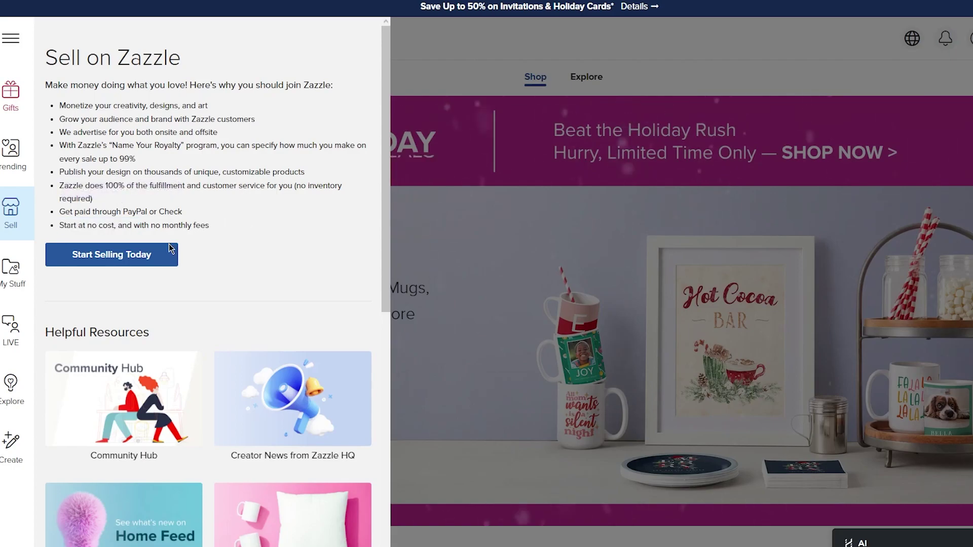
click(137, 264)
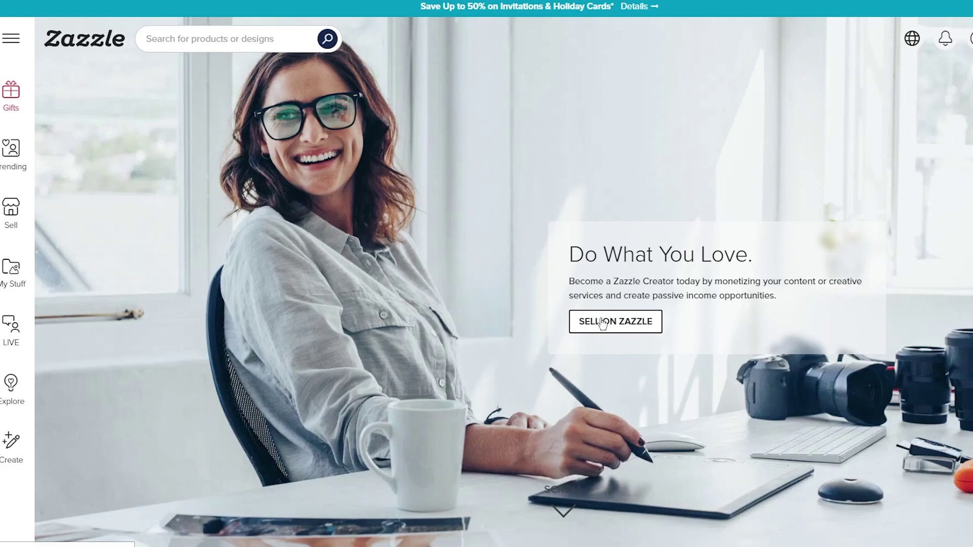
click(544, 273)
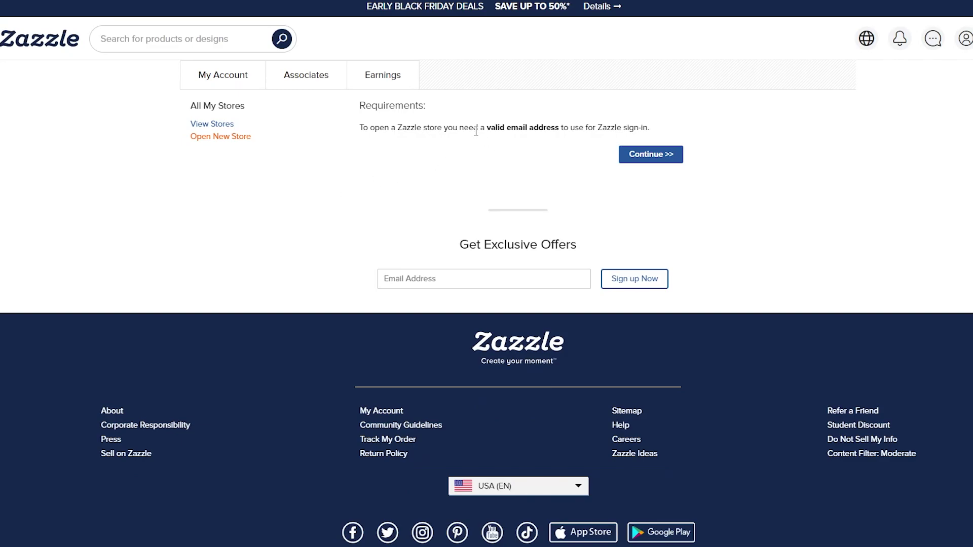
click(650, 155)
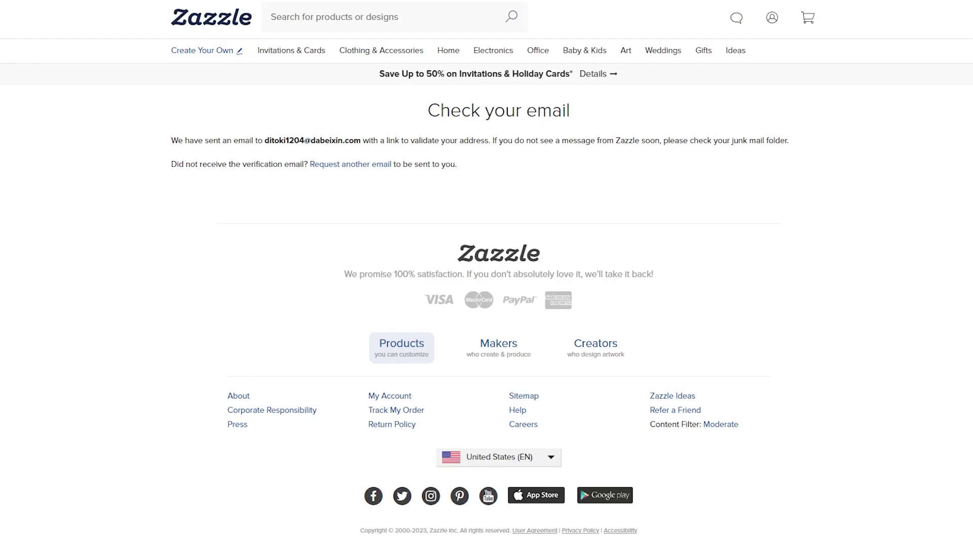
- Return to the Zazzle home page and open a blank Men's Basic T-Shirt for customizing in the design tool
click(197, 28)
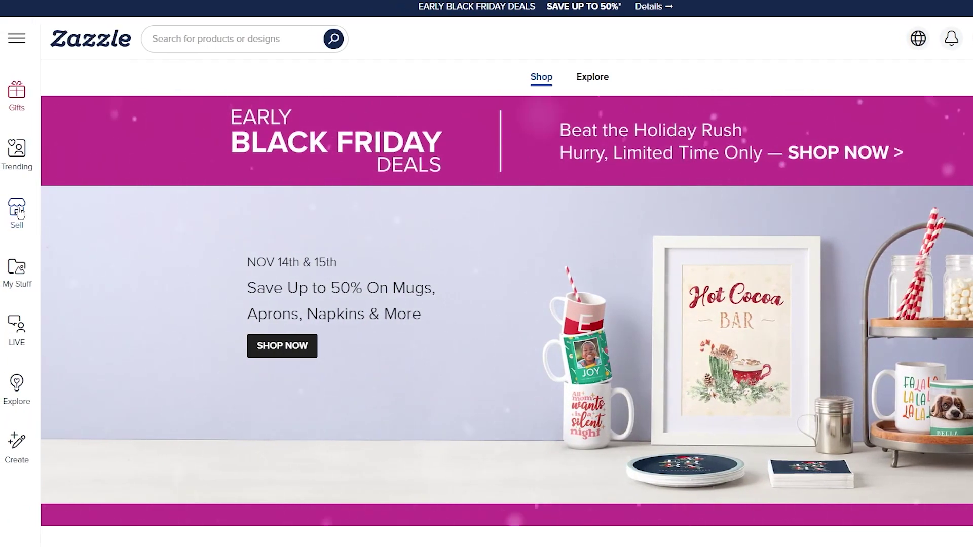
click(17, 446)
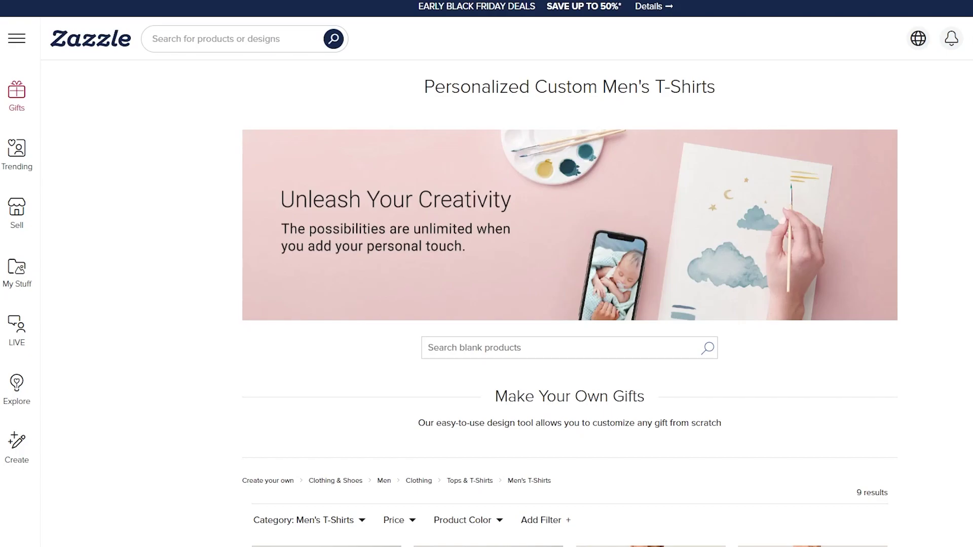
scroll(608, 340, down, 8)
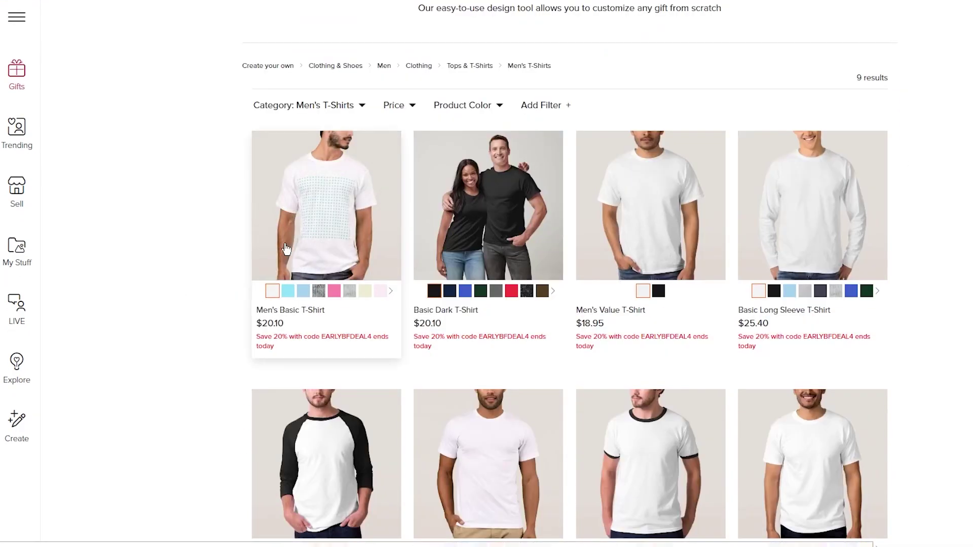
click(307, 229)
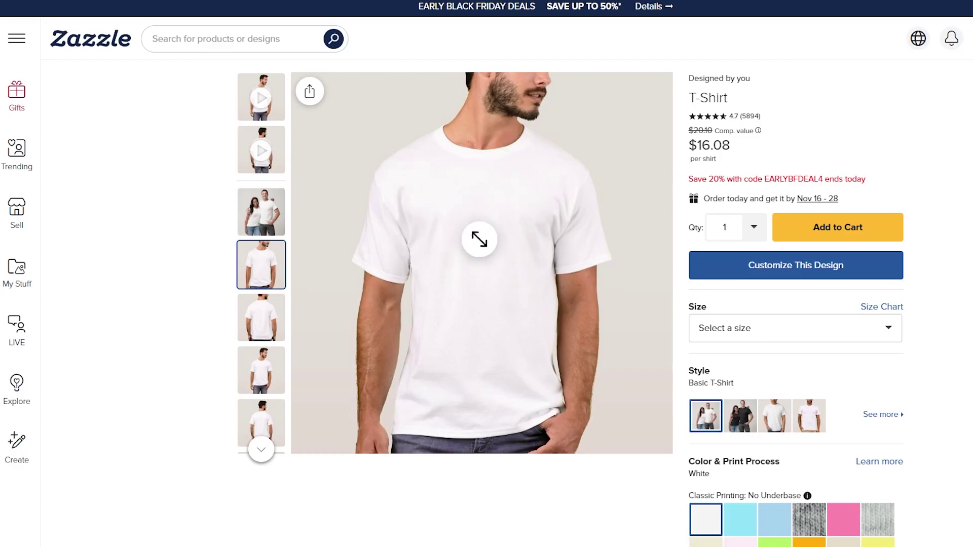
click(457, 249)
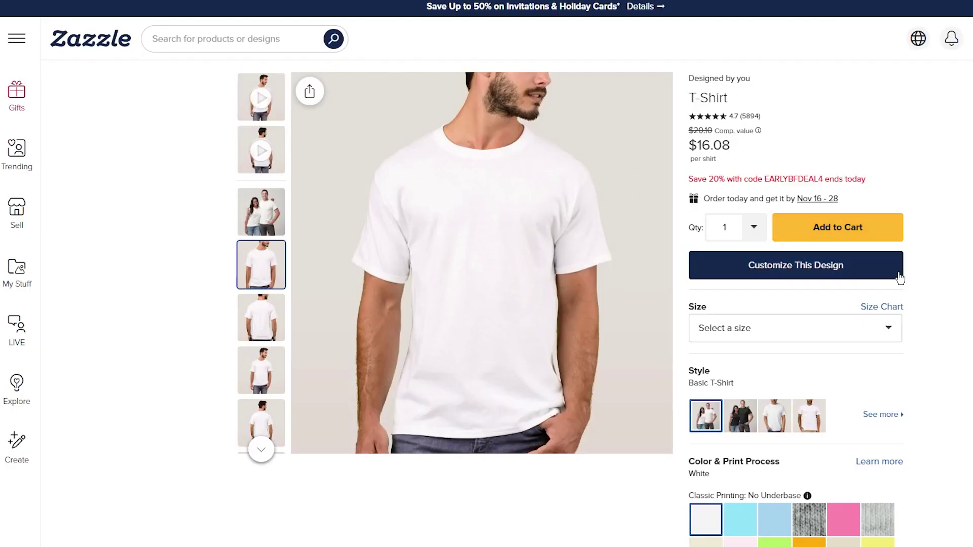
click(781, 278)
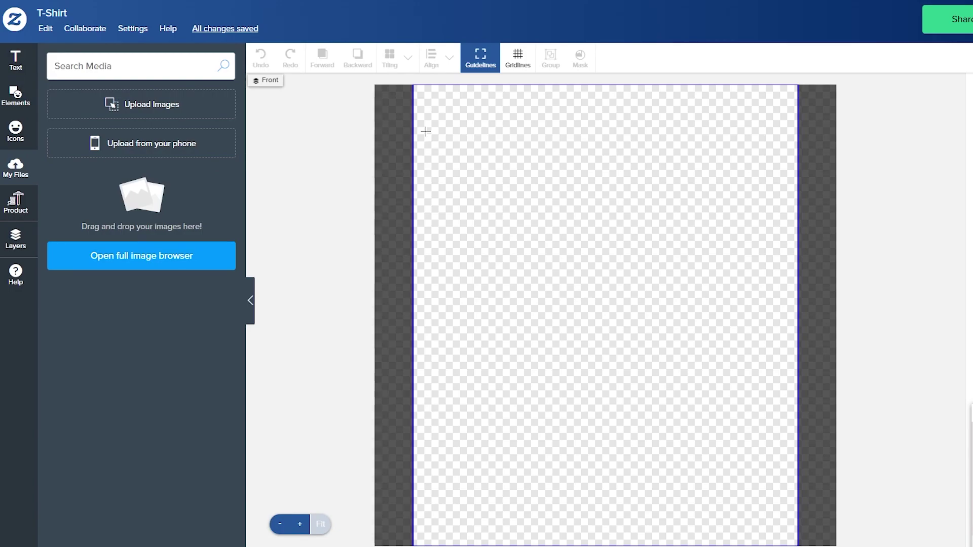
- Add a square shape to the shirt front and set its fill color to black (#000000)
click(16, 96)
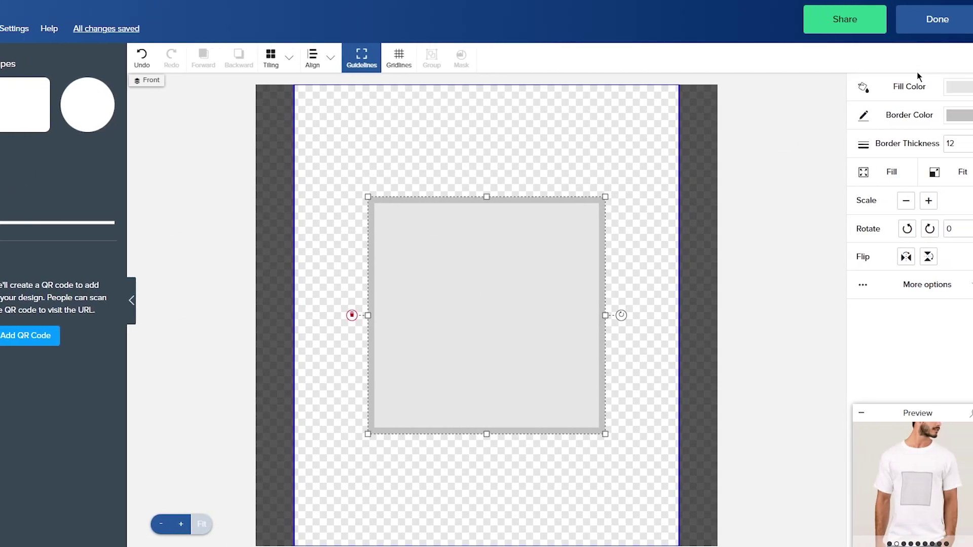
click(945, 87)
click(955, 118)
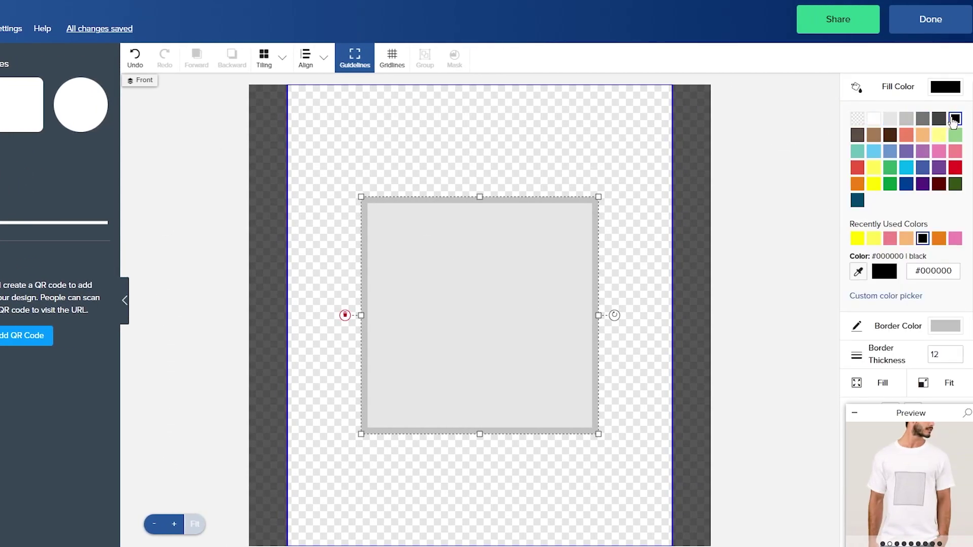
click(765, 120)
click(559, 270)
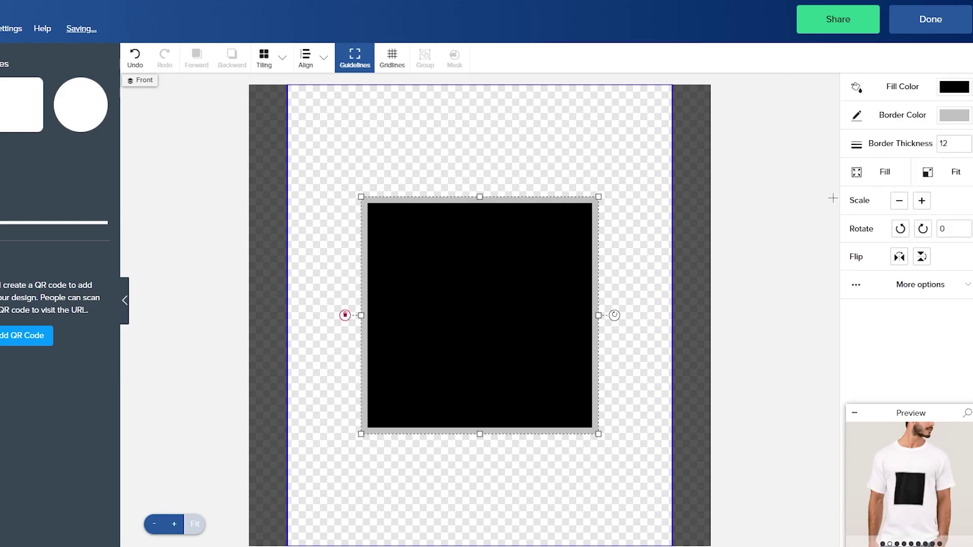
- Set the square's border color to black and deselect the shape
click(945, 115)
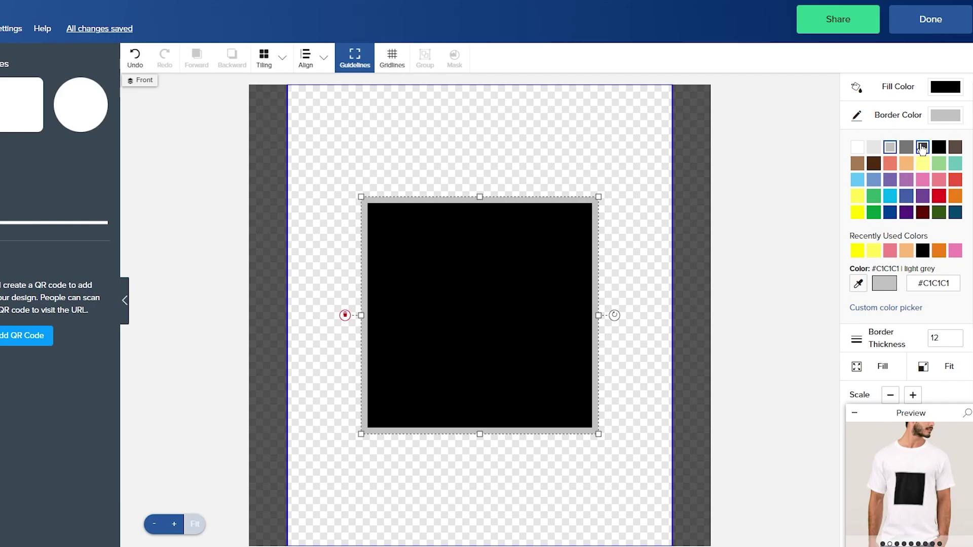
click(938, 147)
click(758, 208)
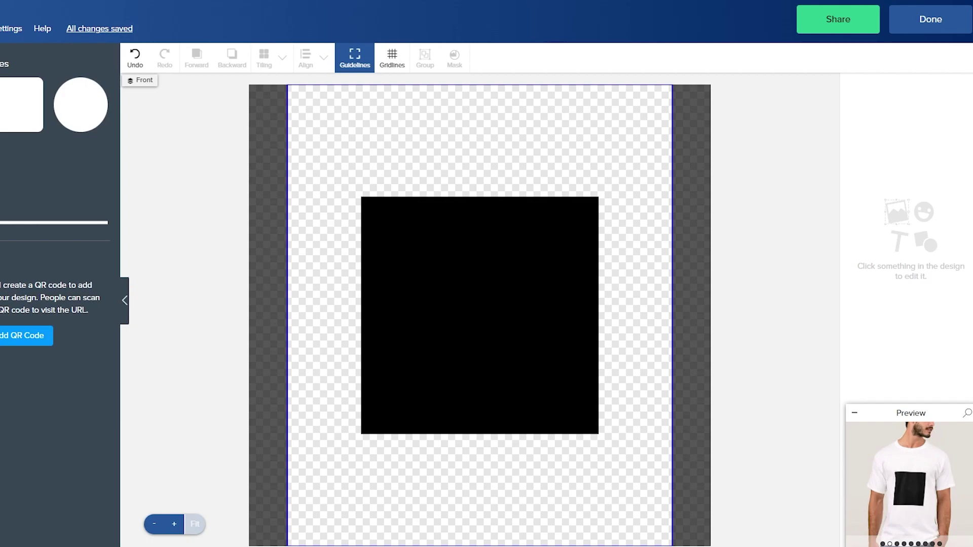
- Add the basketball icon from the Sports category on top of the black square
click(14, 130)
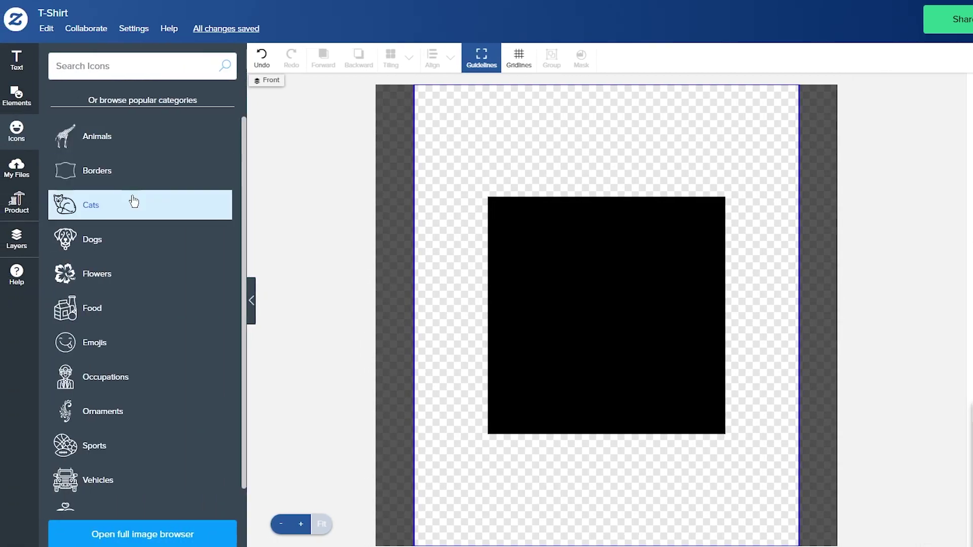
scroll(142, 212, down, 1)
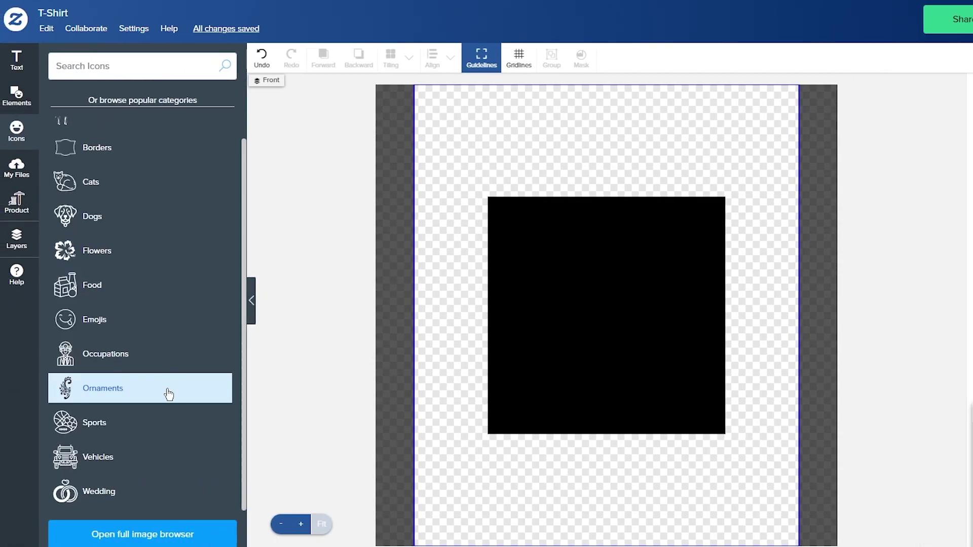
click(163, 421)
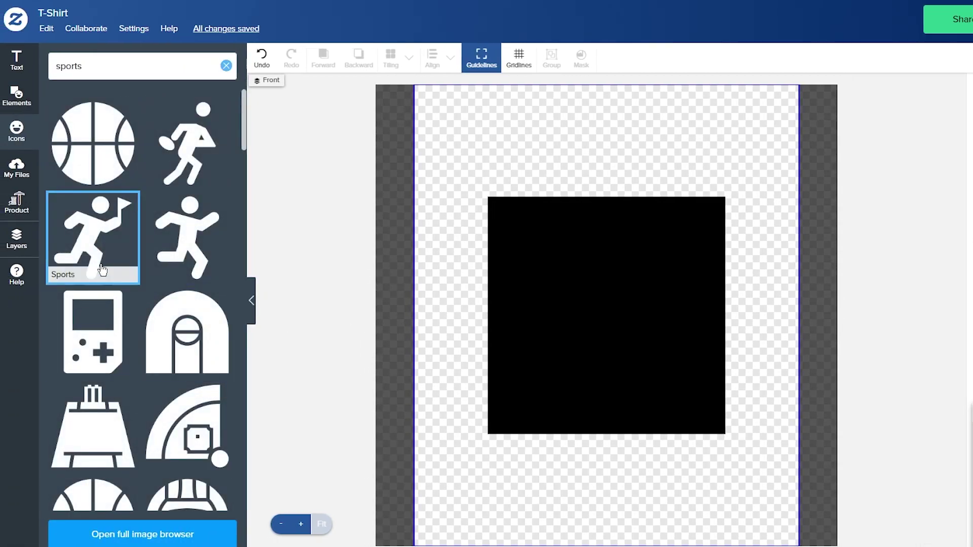
click(102, 170)
click(659, 282)
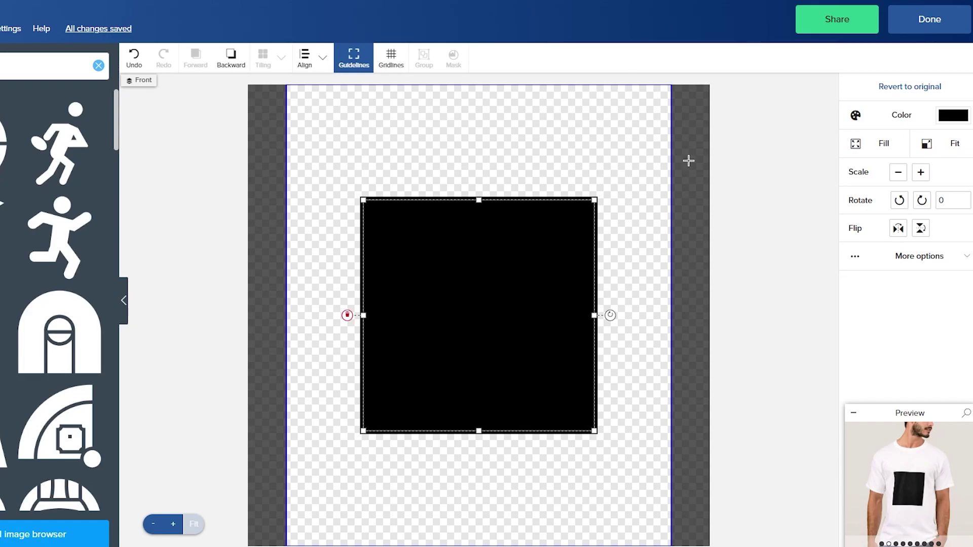
- Change the basketball icon's color to orange and deselect it
click(951, 115)
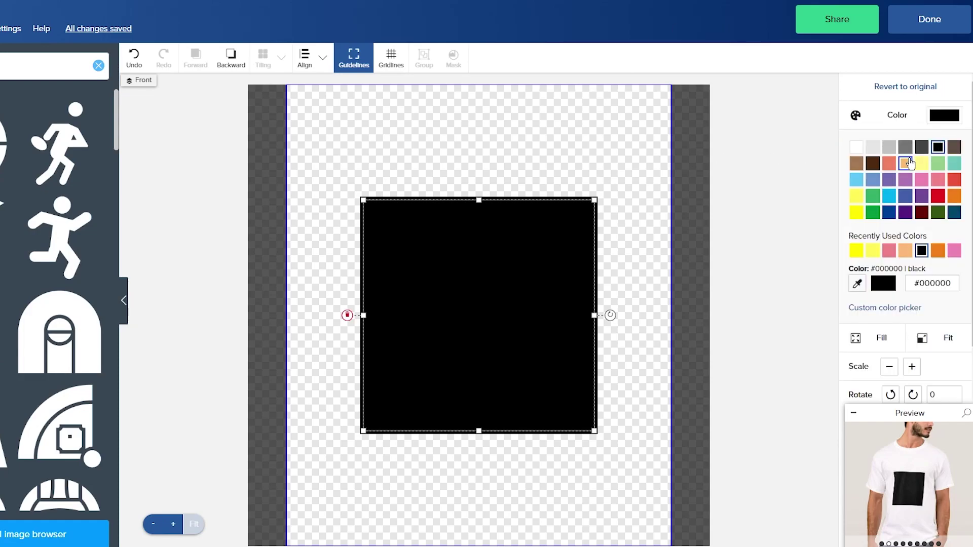
click(953, 197)
click(763, 241)
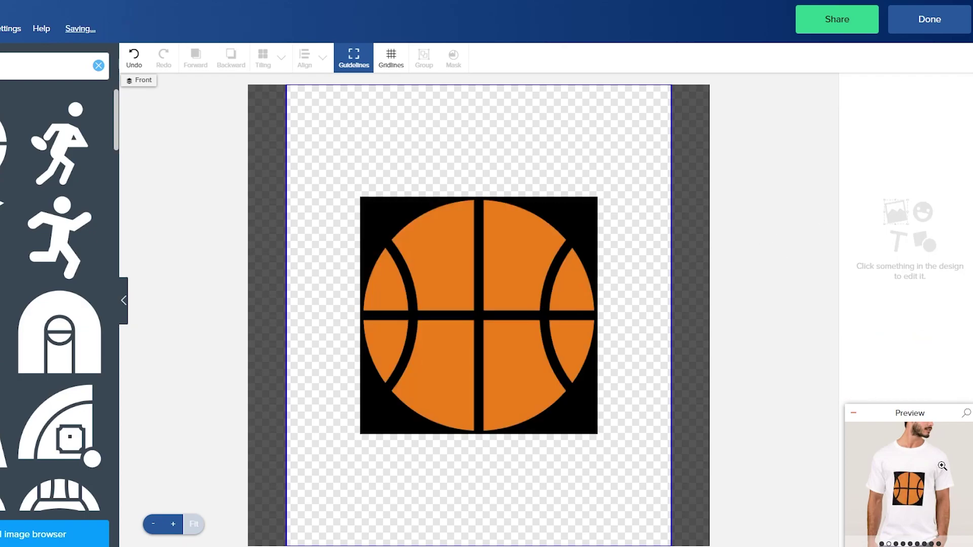
- Check the shirt preview, finish the design, and change the product style to Value T-Shirt
click(931, 482)
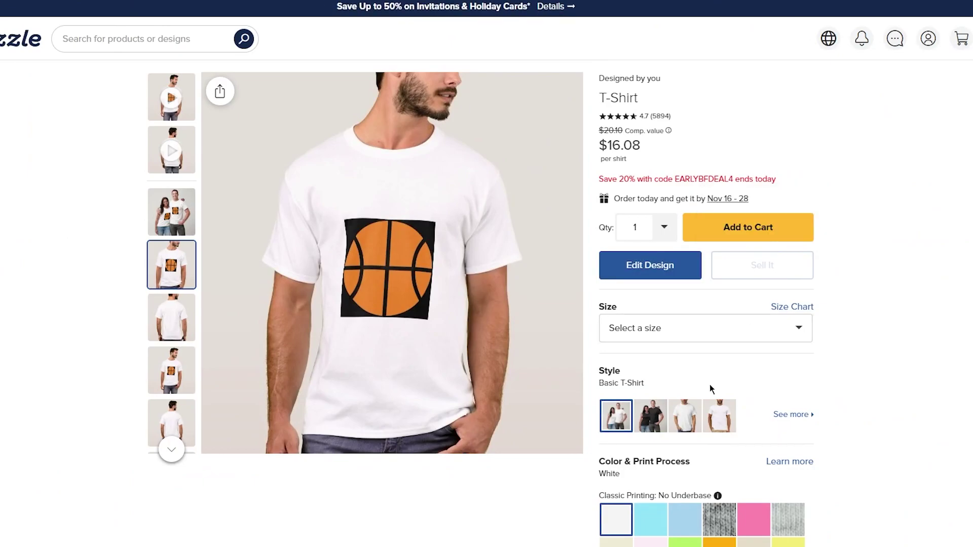
click(685, 416)
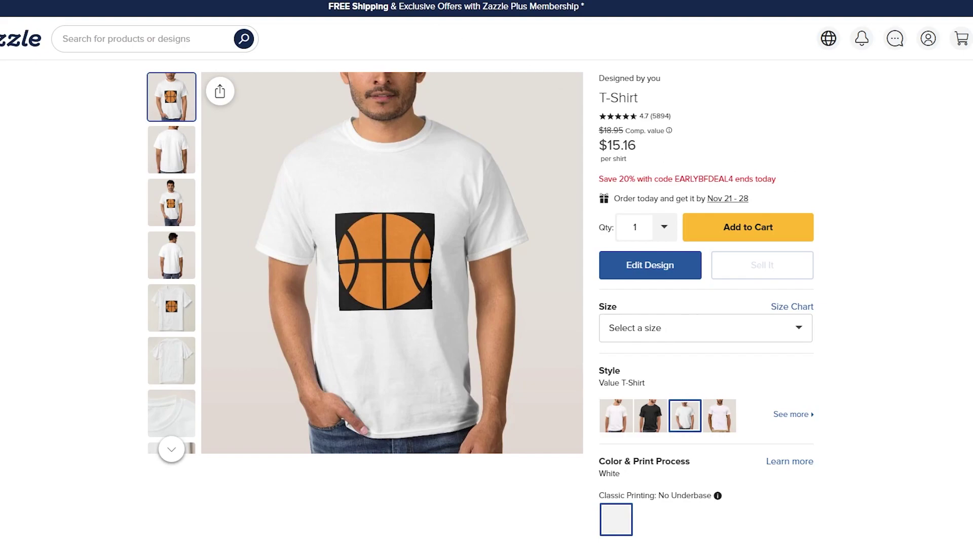
- Search the web for "teespring" in a new tab, open the Teespring site and look through its home page
key(ctrl+t)
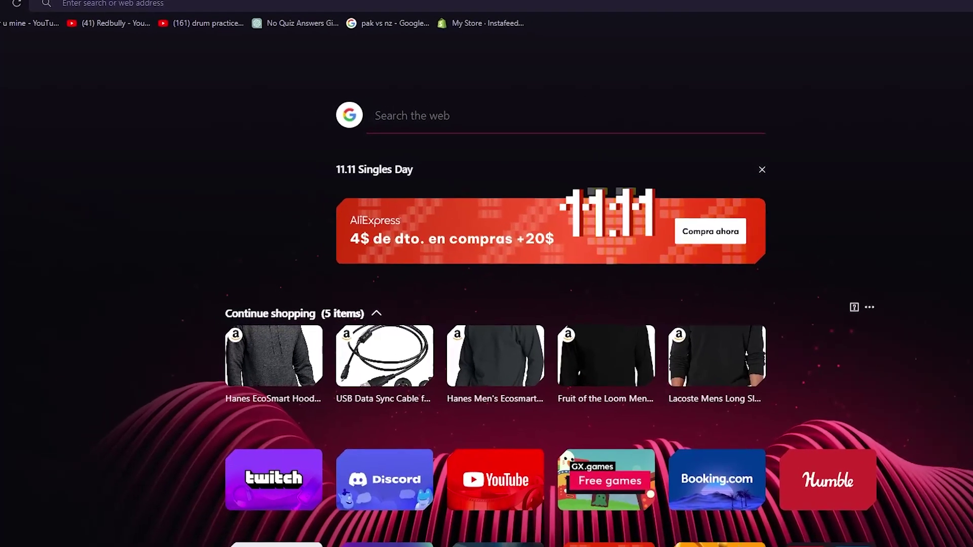
text(teespring)
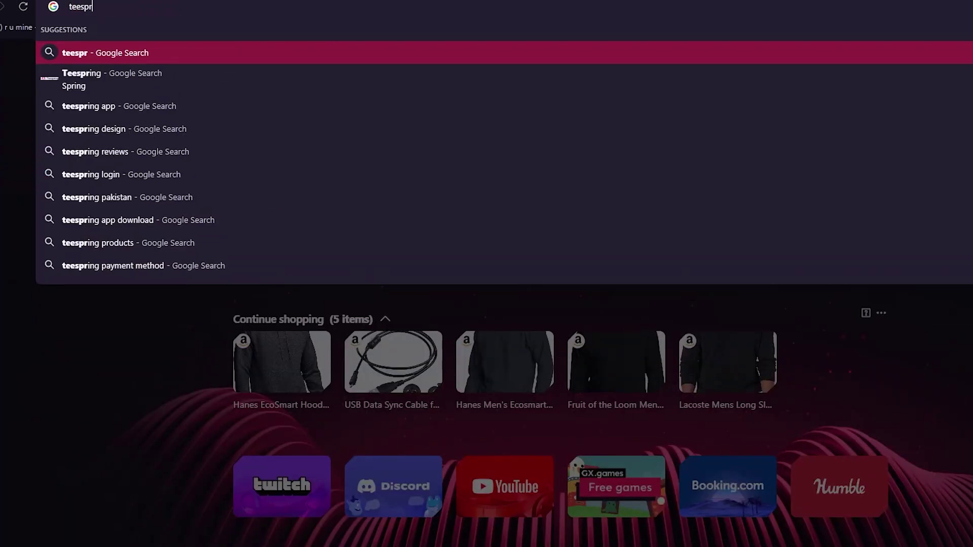
key(Return)
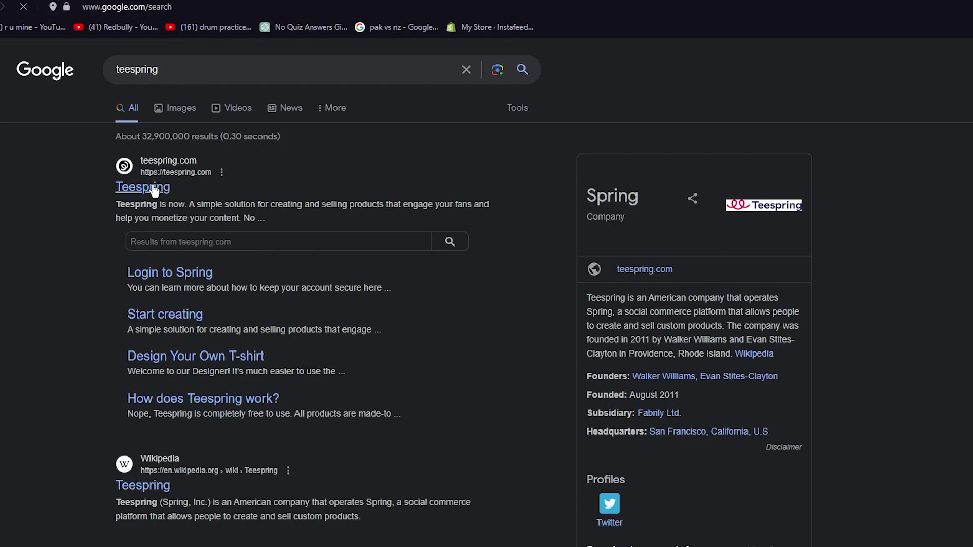
click(153, 188)
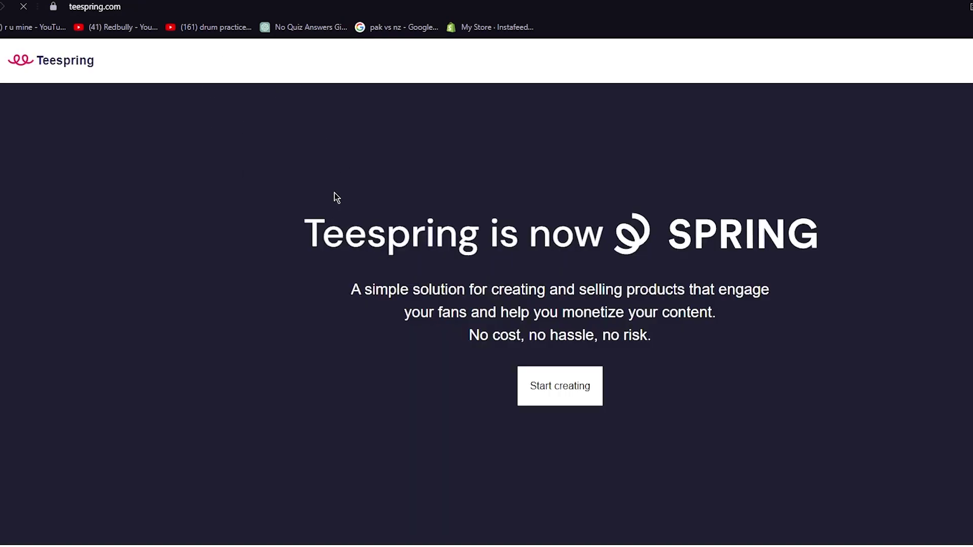
scroll(340, 149, down, 6)
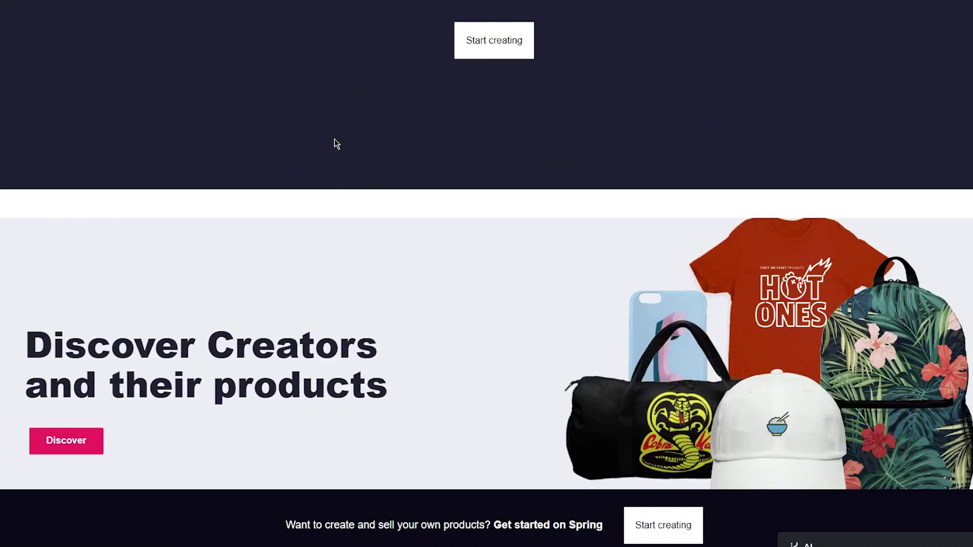
scroll(353, 135, up, 5)
scroll(353, 136, down, 5)
scroll(250, 171, up, 5)
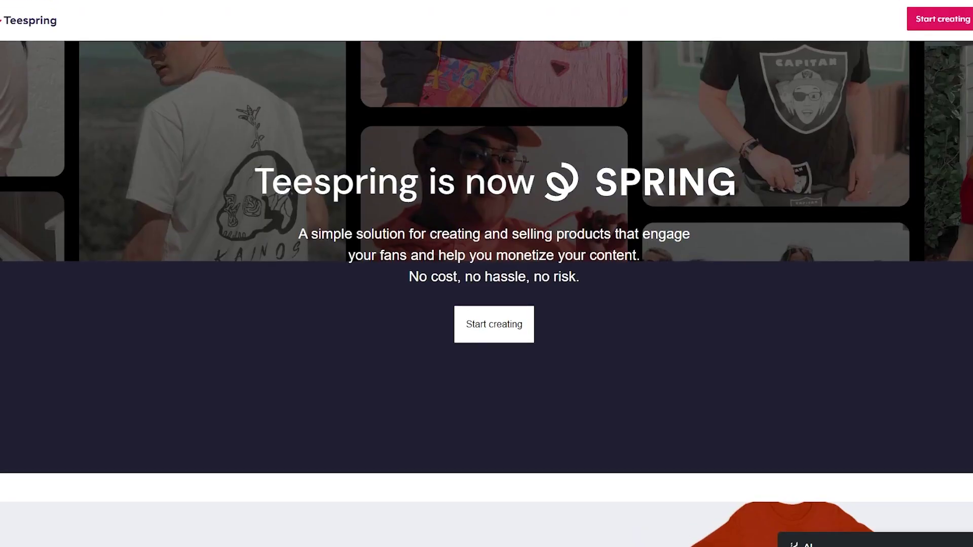